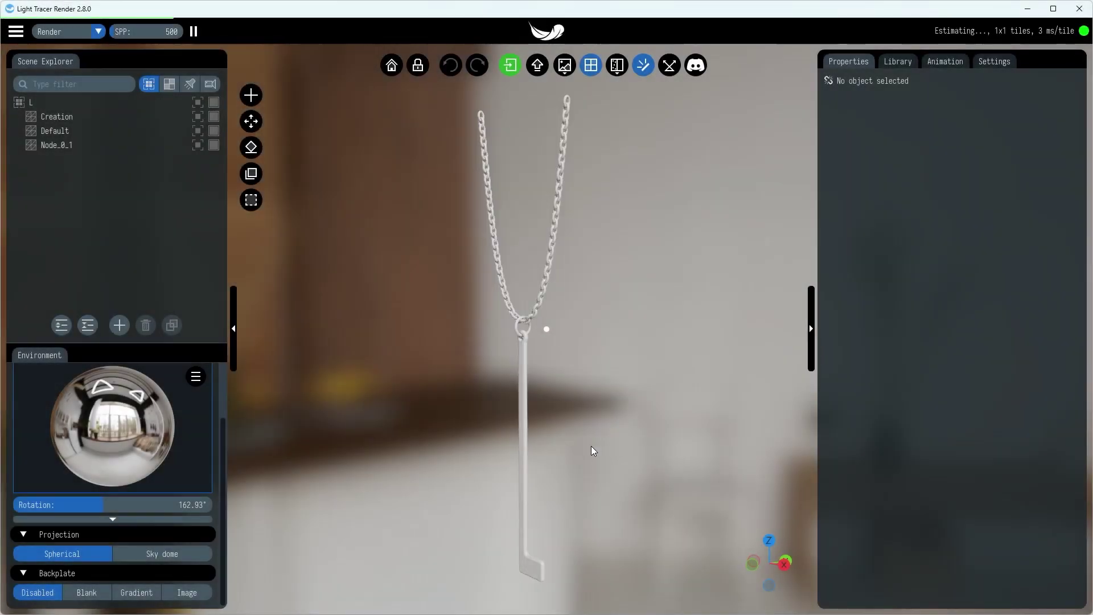
Zoom in on the untextured necklace's chain and ring
scroll(508, 268, "up", 5)
Filter the material library for 'go' and apply gold metal to the chain and ring
left_click(893, 62)
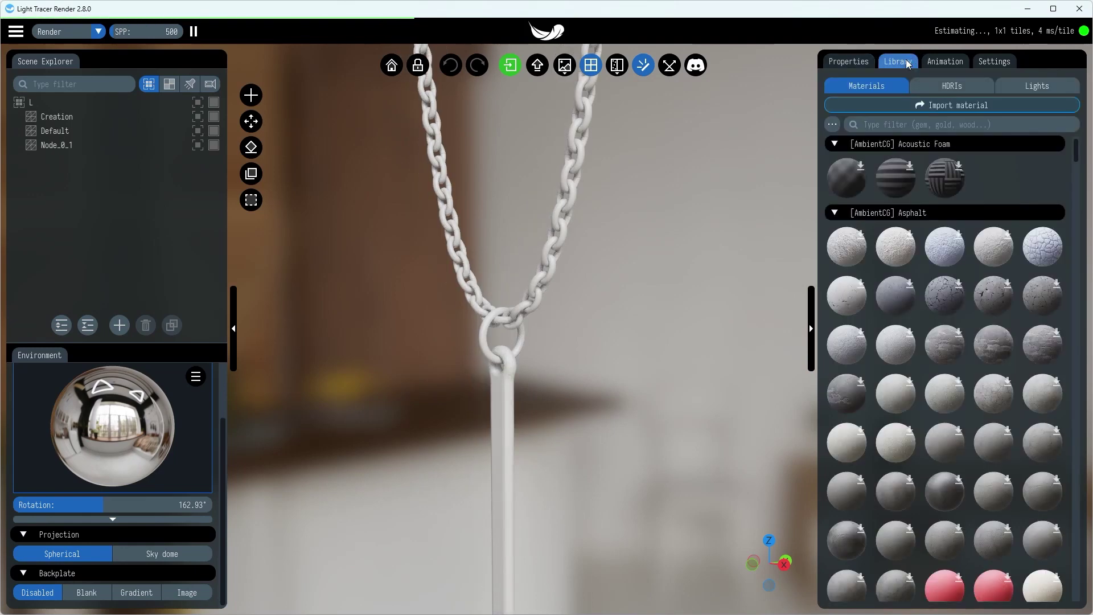
type("gold")
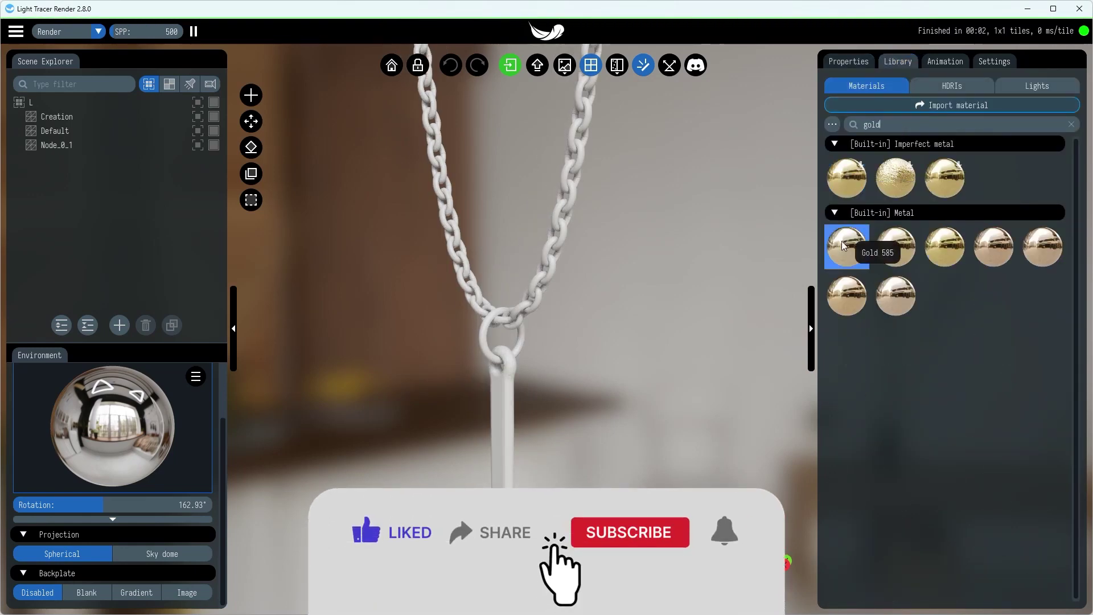
left_click_drag(844, 246, 486, 346)
left_click_drag(880, 291, 491, 402)
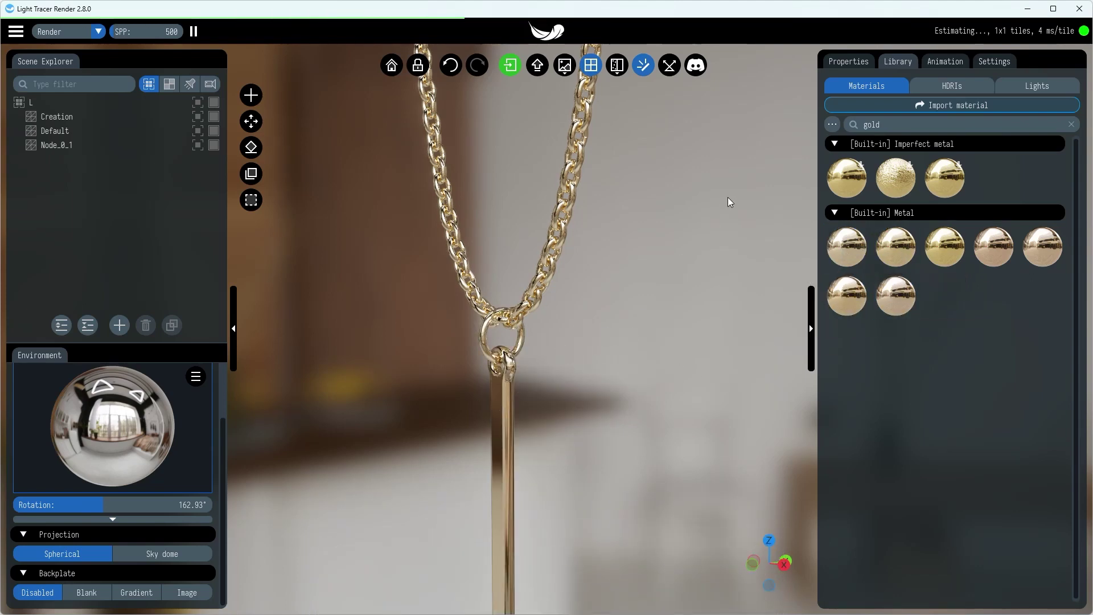
Select the chain mesh Node_0_1
left_click(557, 216)
left_click(556, 216)
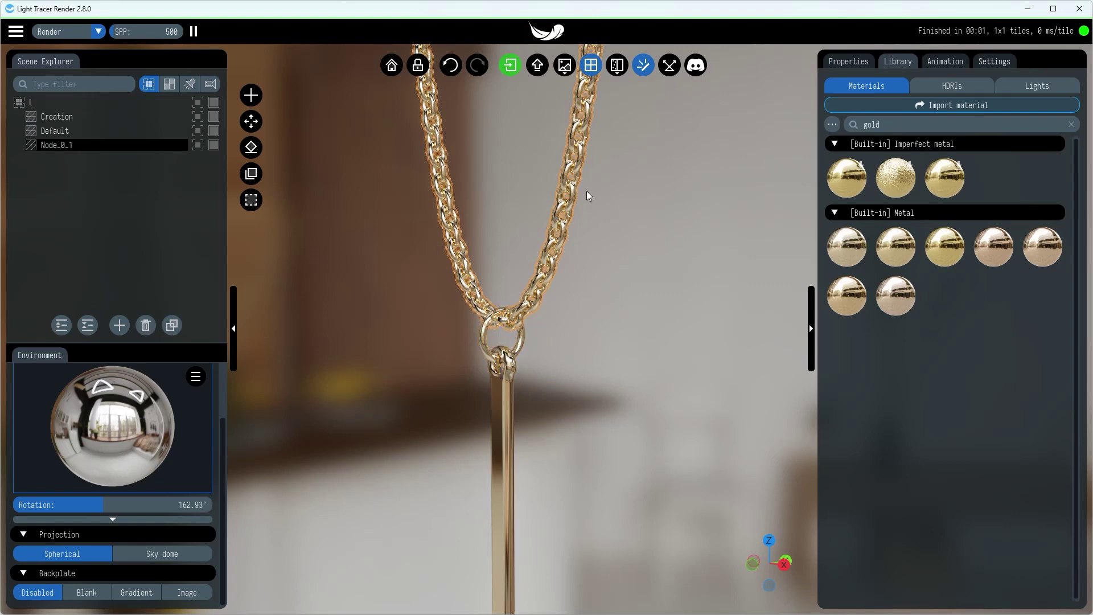
left_click(567, 198)
left_click(567, 197)
Split the Node_0_1 chain mesh into separate parts with Process mesh > Split into parts
right_click(567, 198)
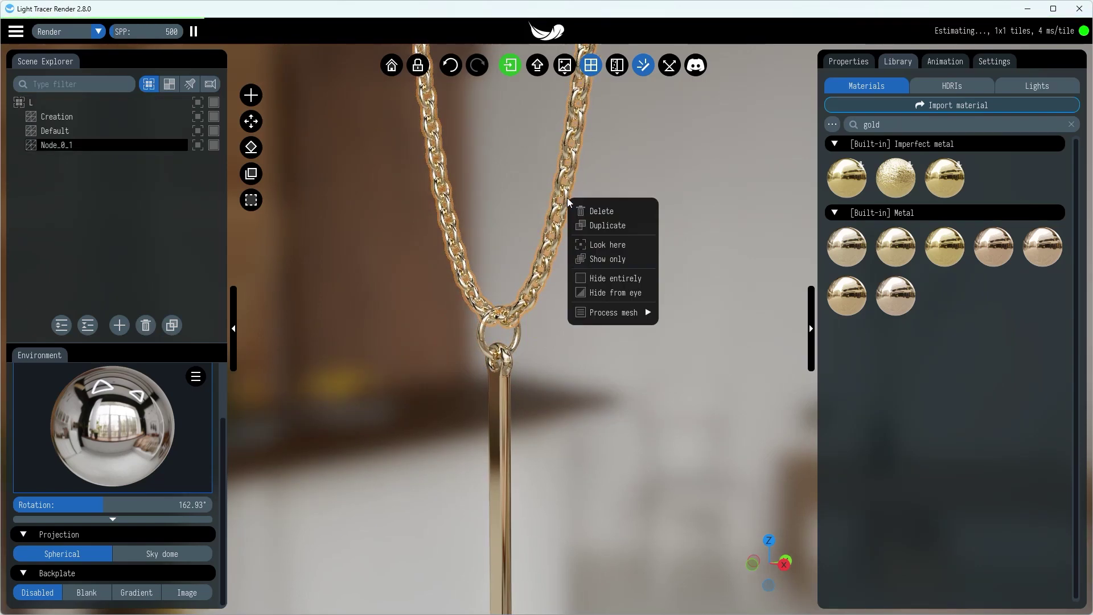
mouse_move(619, 309)
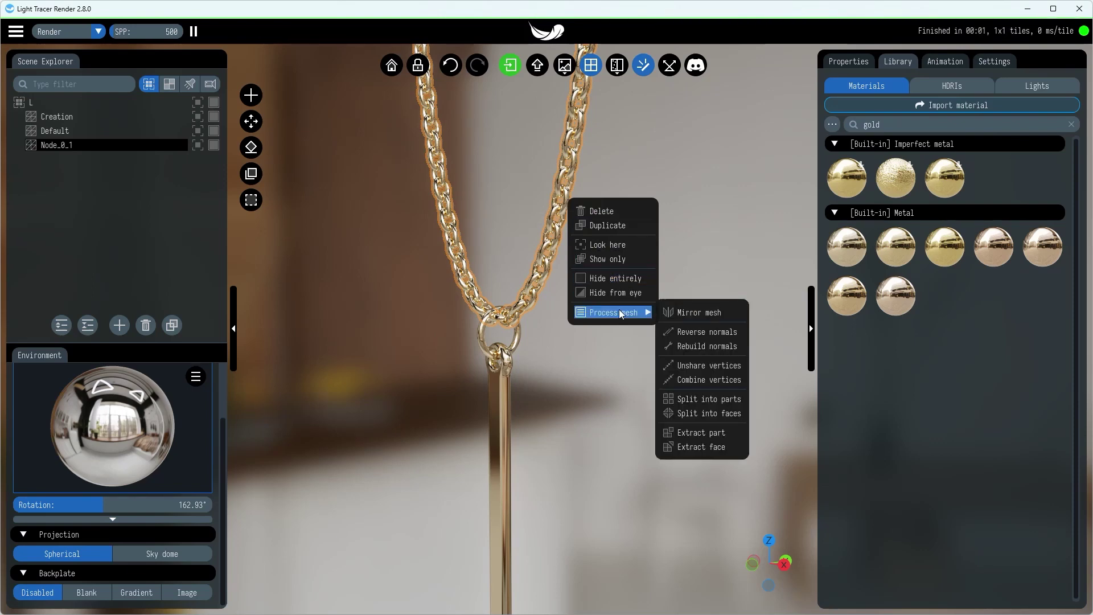
left_click(690, 397)
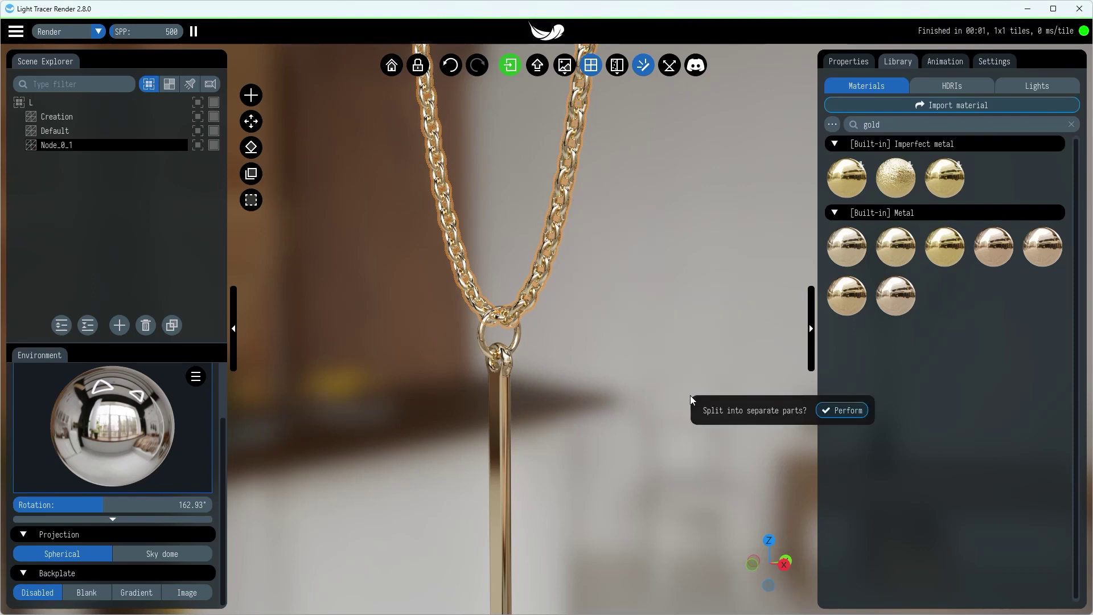
left_click(847, 414)
Make links part34 and part35 dynamic bodies, run the simulation, and frame the link
scroll(589, 166, "up", 10)
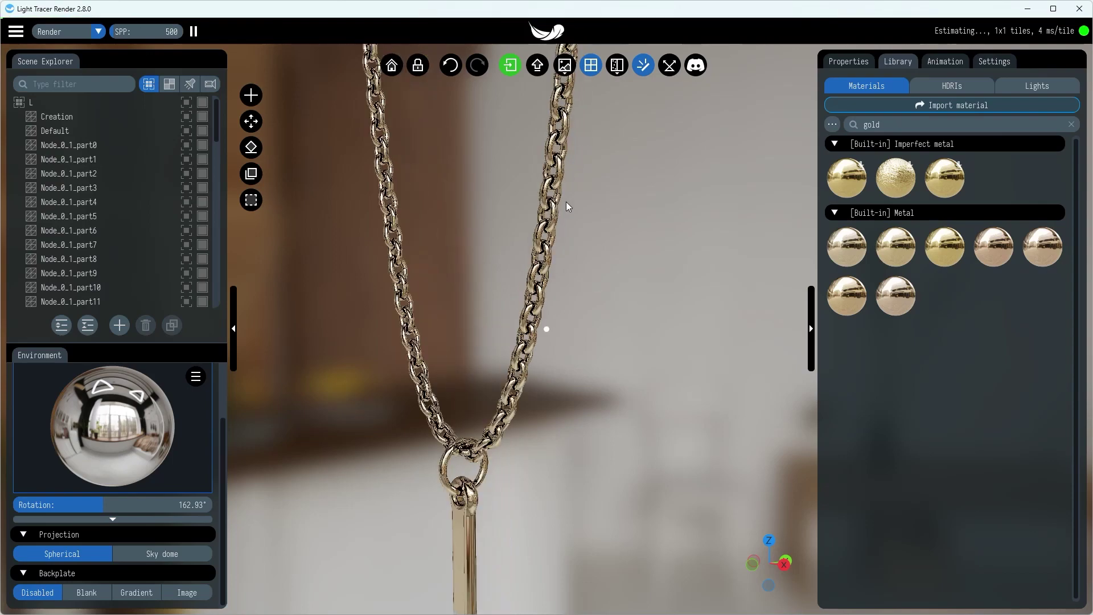
left_click(558, 266)
left_click(543, 333, "ctrl")
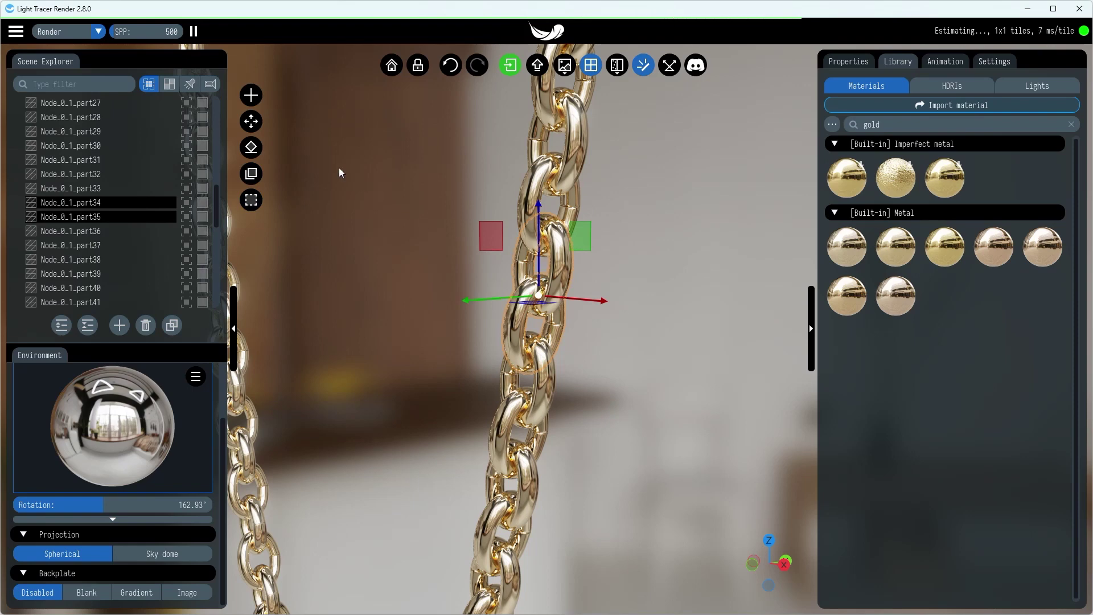
left_click(255, 149)
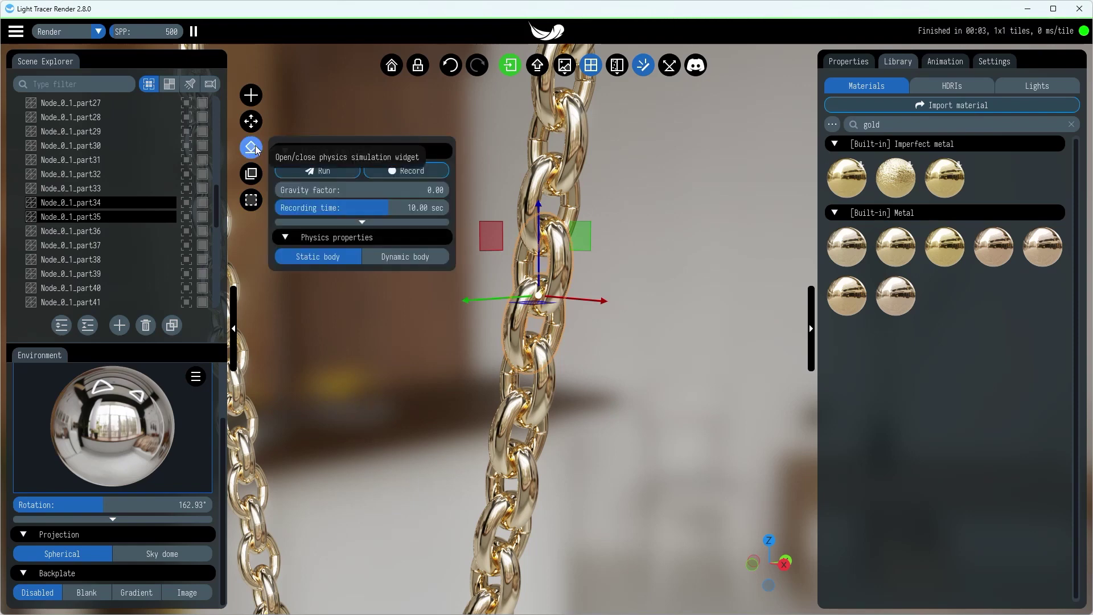
left_click(415, 254)
left_click(314, 169)
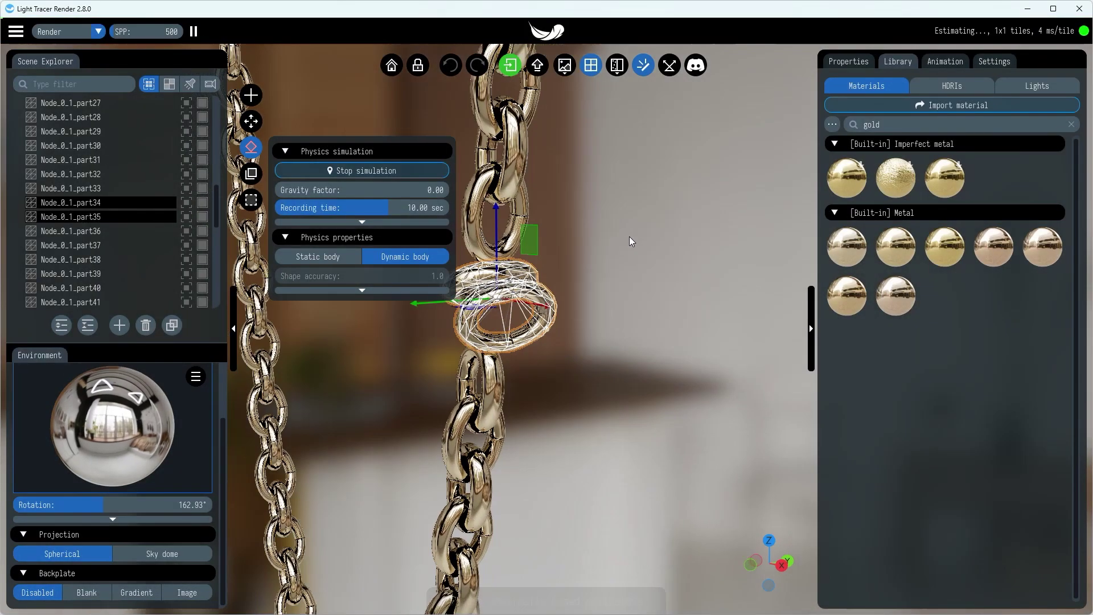
key("f")
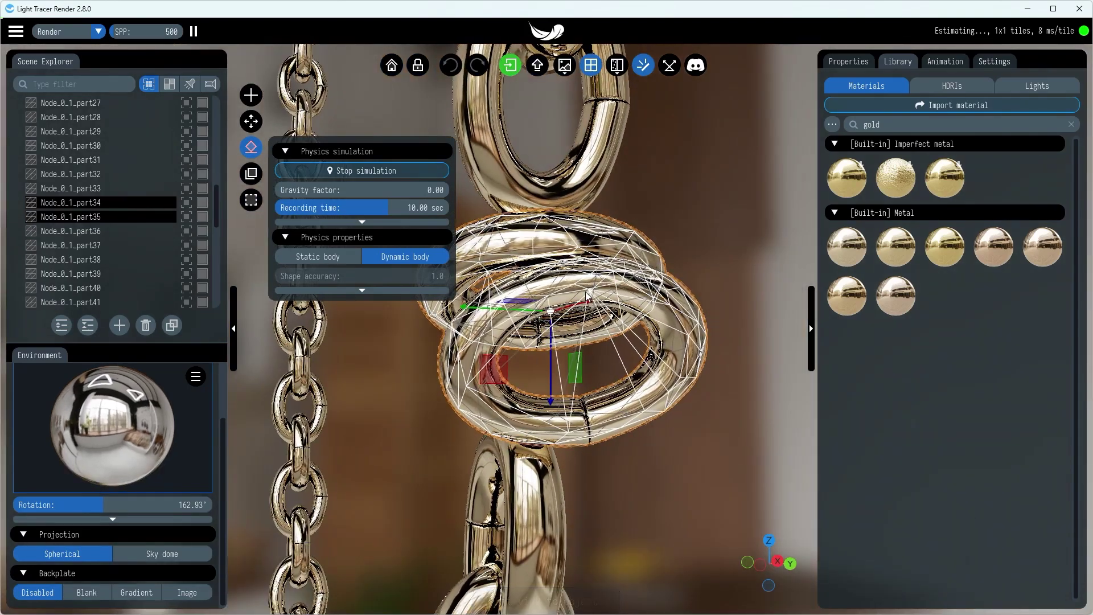
left_click_drag(762, 353, 354, 407)
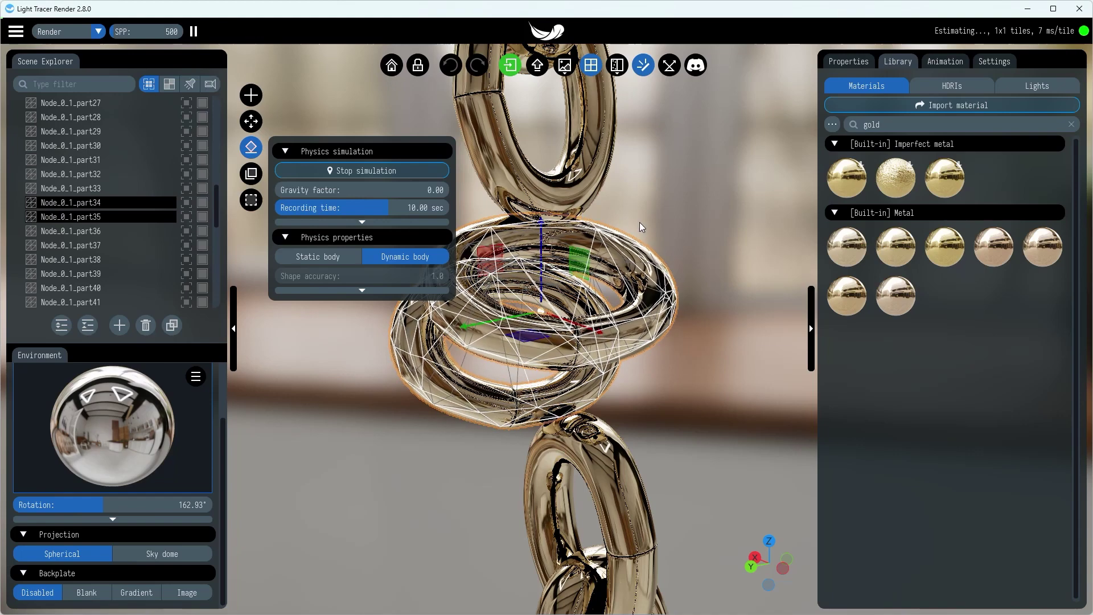
Stop and undo the simulation, set Shape accuracy to 4, and rerun it
left_click(346, 171)
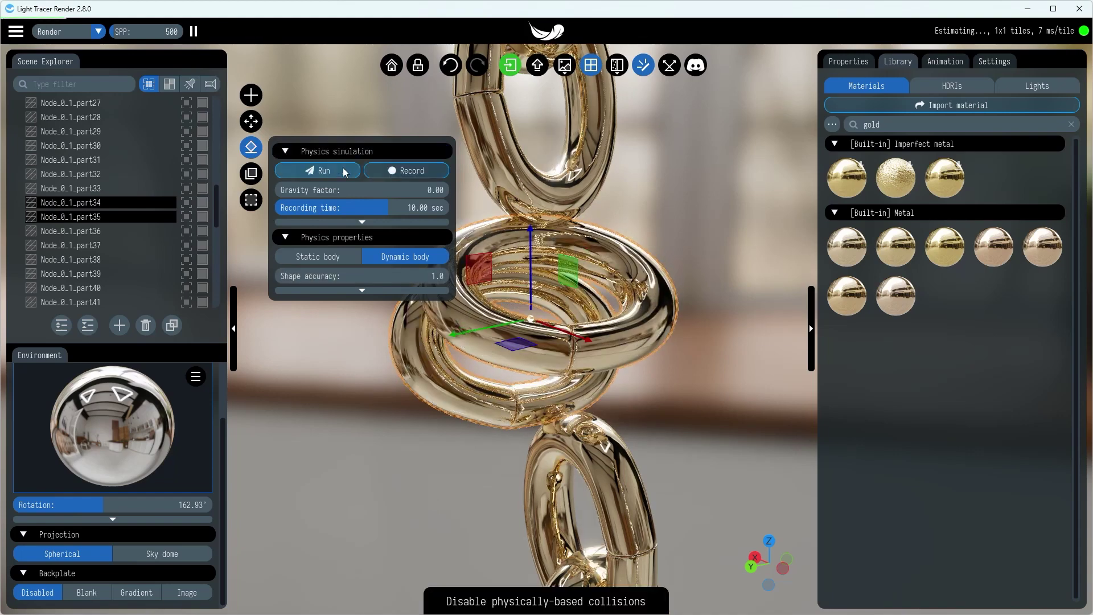
key("ctrl+z")
double_click(402, 272)
type("4")
left_click(310, 168)
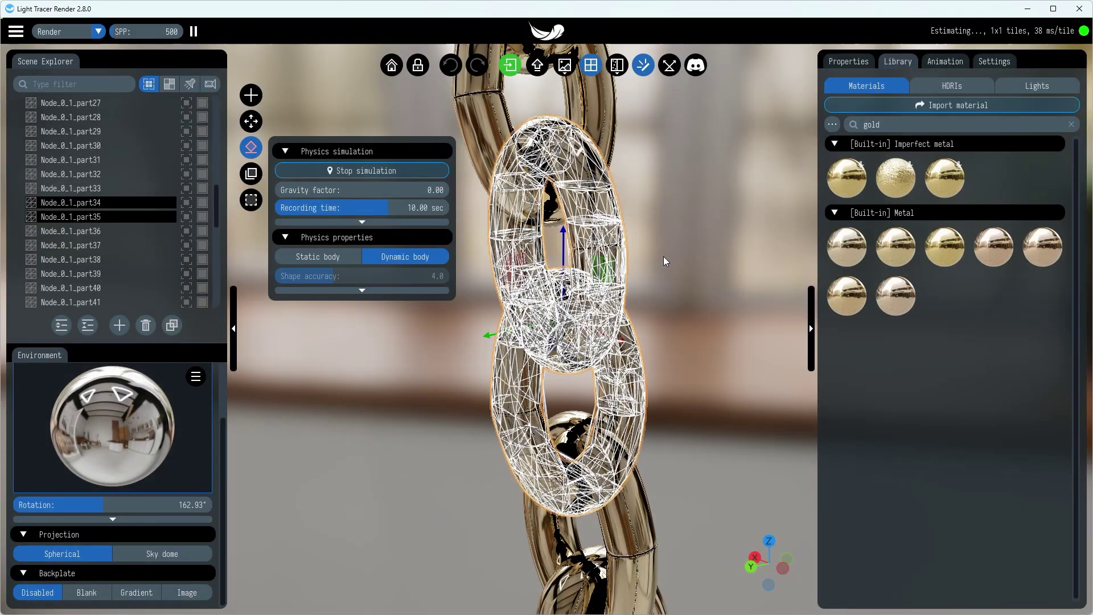
Test by pulling a link sideways, then stop and undo to restore the intact chain
left_click_drag(669, 317, 677, 395)
left_click_drag(639, 324, 655, 320)
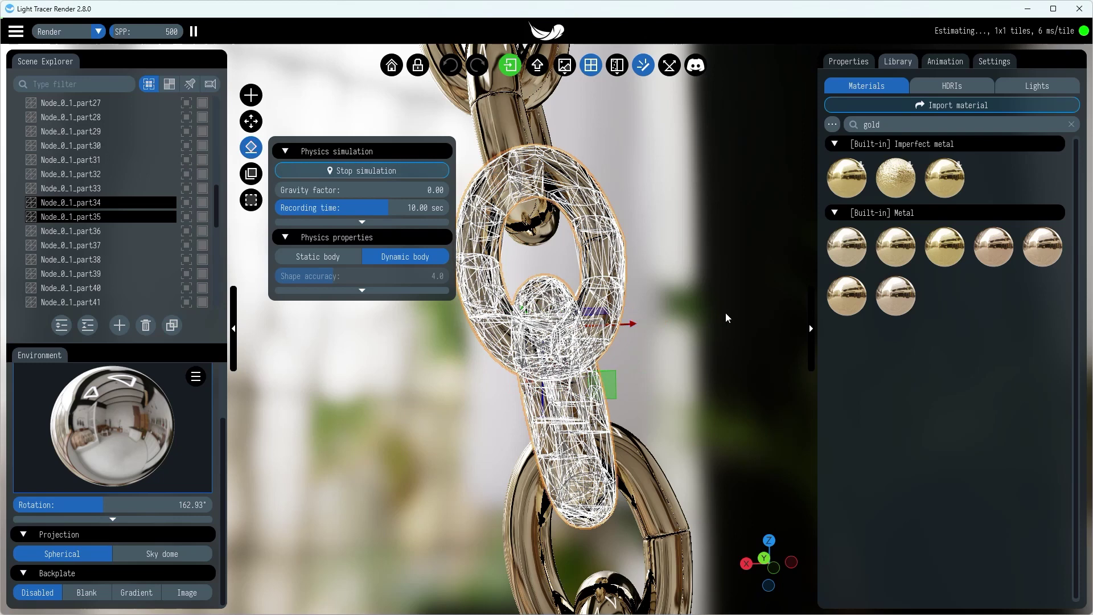
left_click(355, 171)
key("ctrl+z")
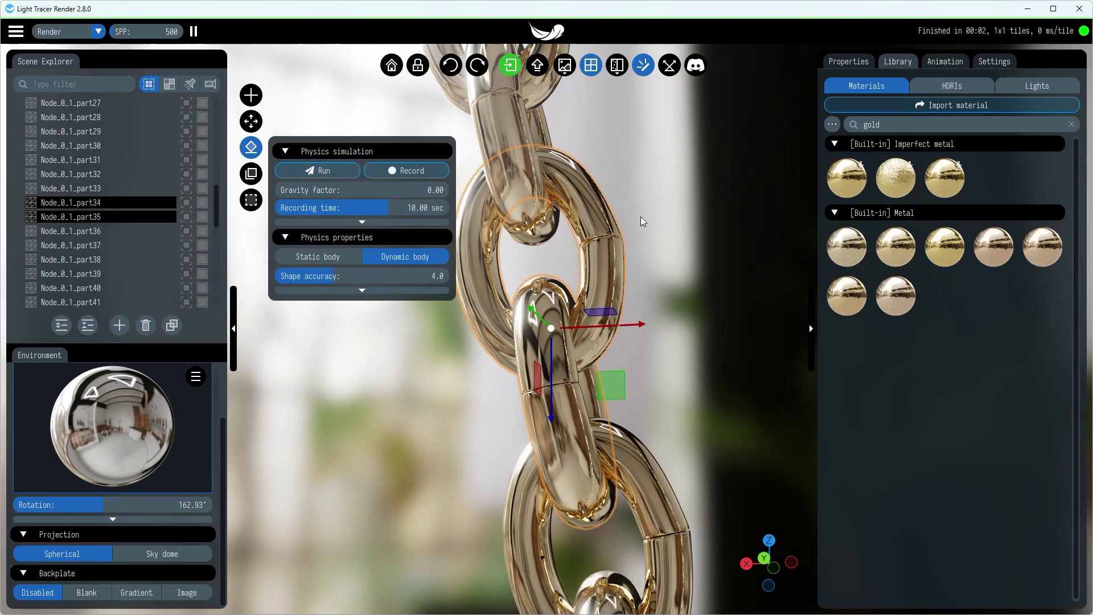
scroll(563, 410, "down", 10)
scroll(607, 472, "down", 5)
left_click_drag(607, 472, 621, 451)
Make all chain parts dynamic bodies with Shape accuracy 4 and run the simulation
left_click(99, 178)
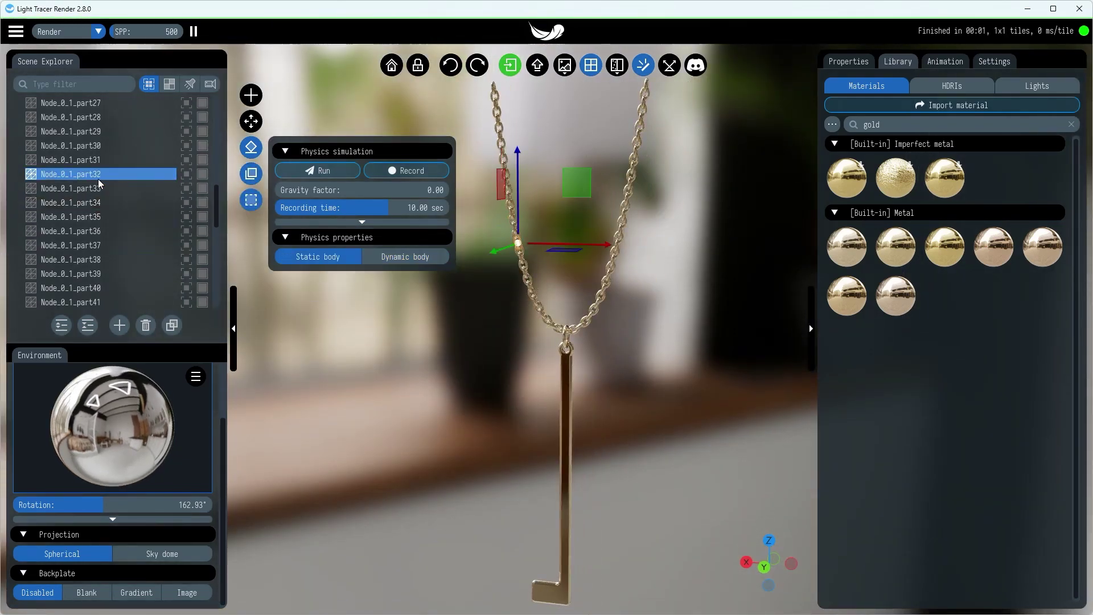
key("ctrl+a")
right_click_drag(502, 89, 500, 249)
scroll(500, 249, "up", 5)
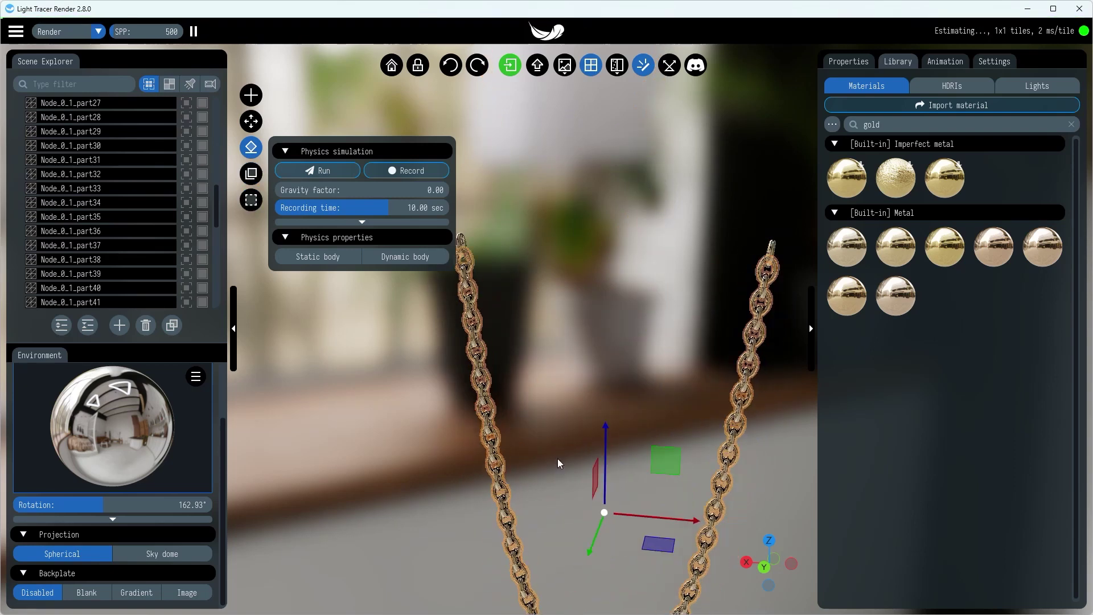
left_click(386, 260)
double_click(355, 279)
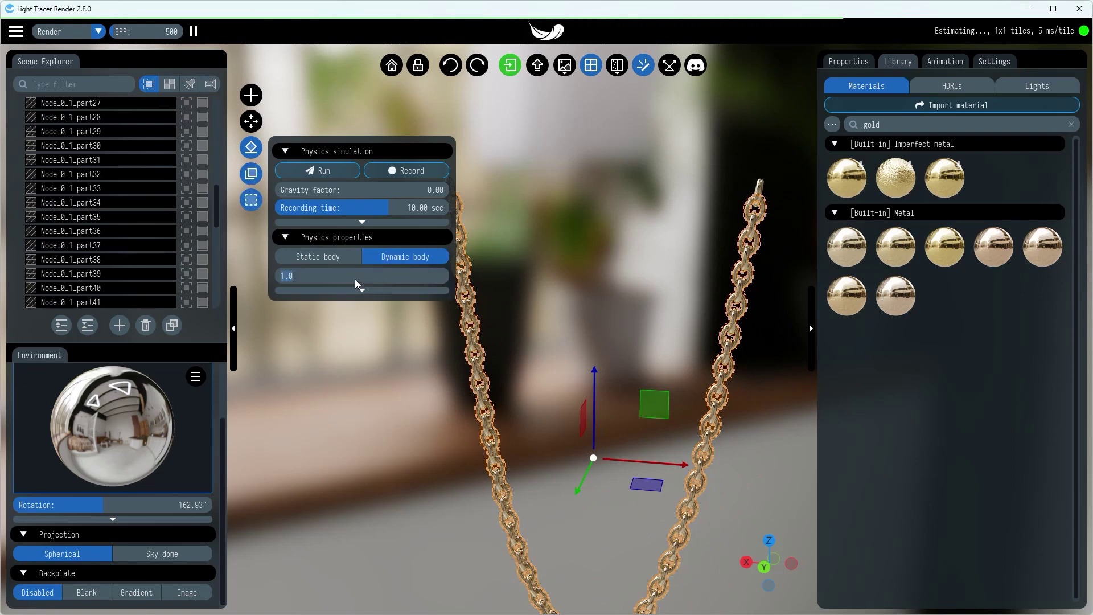
type("4")
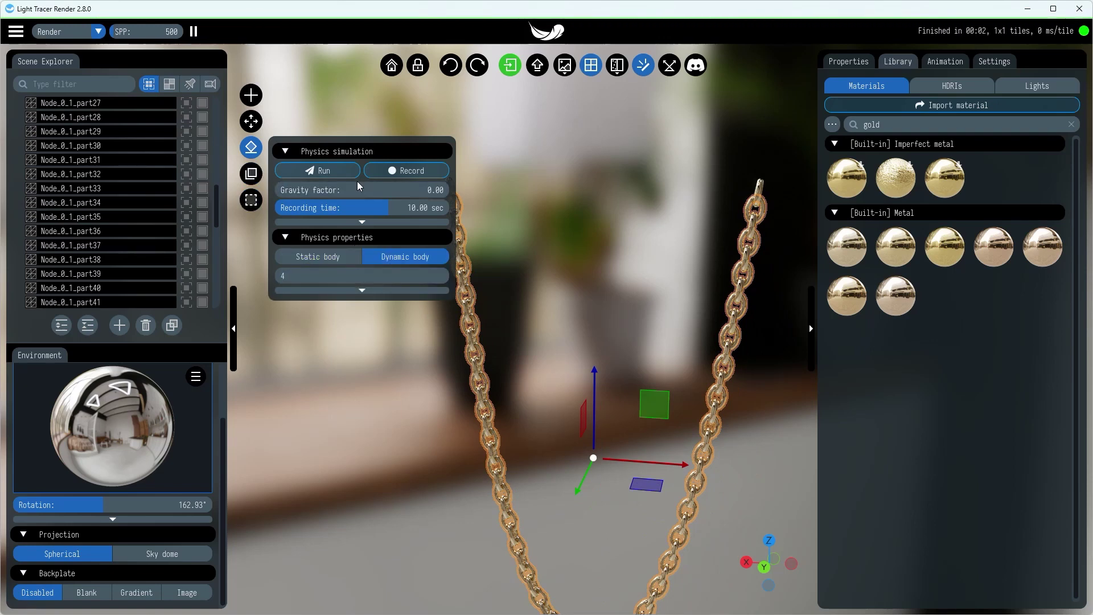
left_click(331, 170)
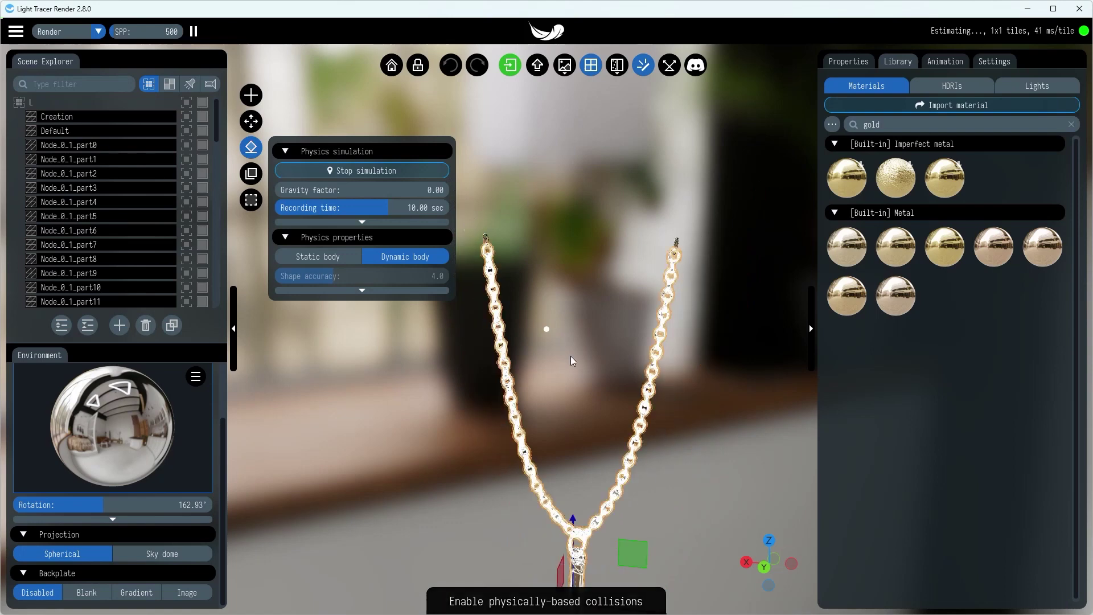
Drag the key pendant downward, deselect it, and raise the gravity factor to 0.23
scroll(570, 248, "down", 5)
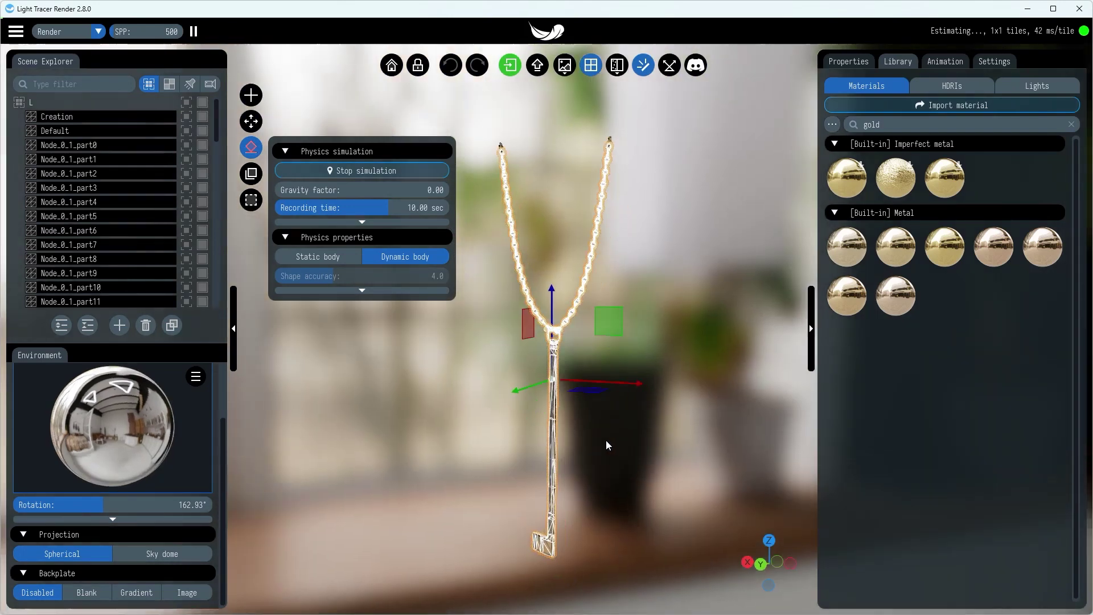
left_click_drag(554, 437, 604, 464)
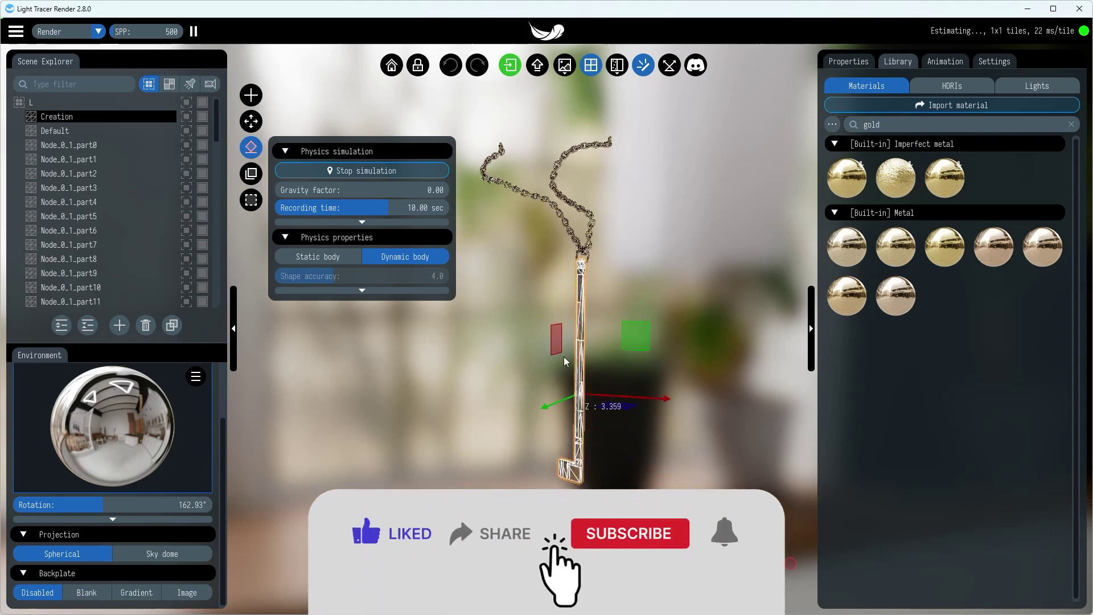
left_click(643, 307)
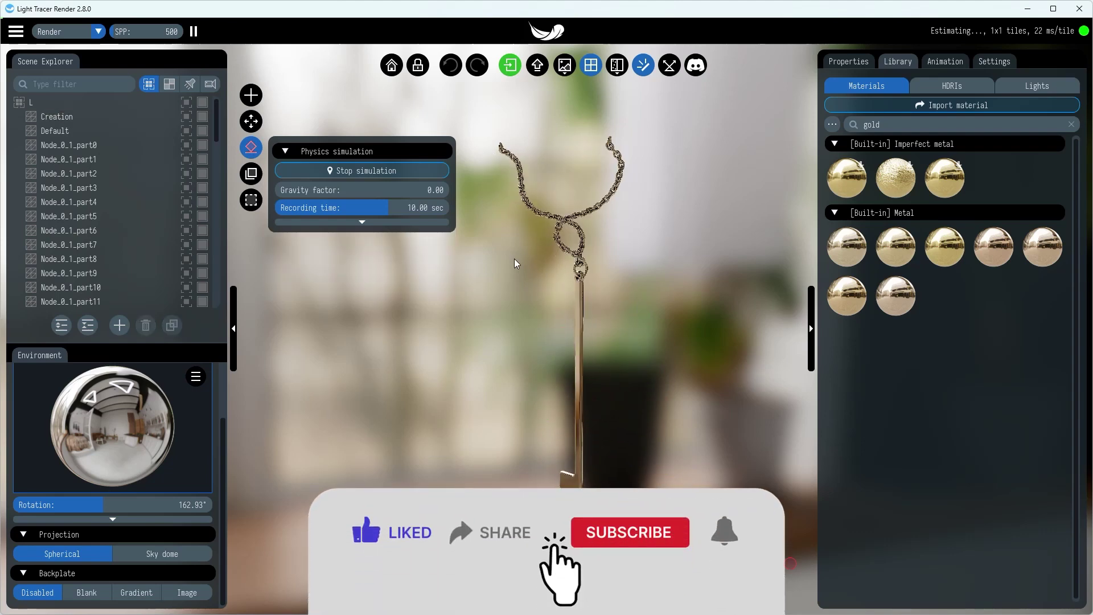
left_click_drag(307, 192, 354, 196)
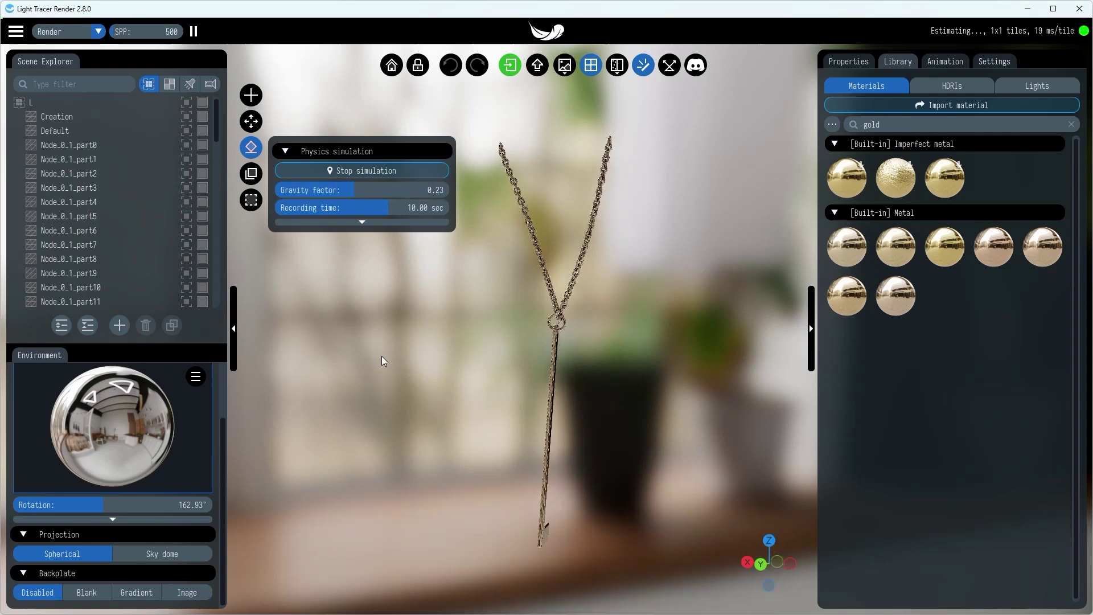
Restart the simulation and drag the pendant bar upward so it tilts off the chain
scroll(567, 395, "up", 3)
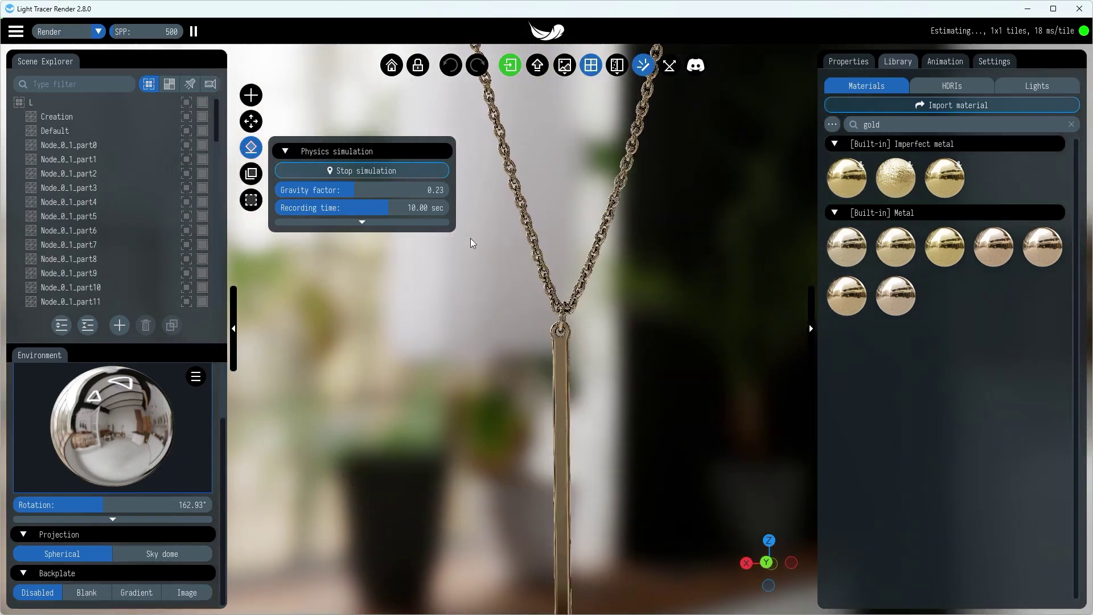
left_click(388, 171)
left_click(500, 216)
left_click(322, 171)
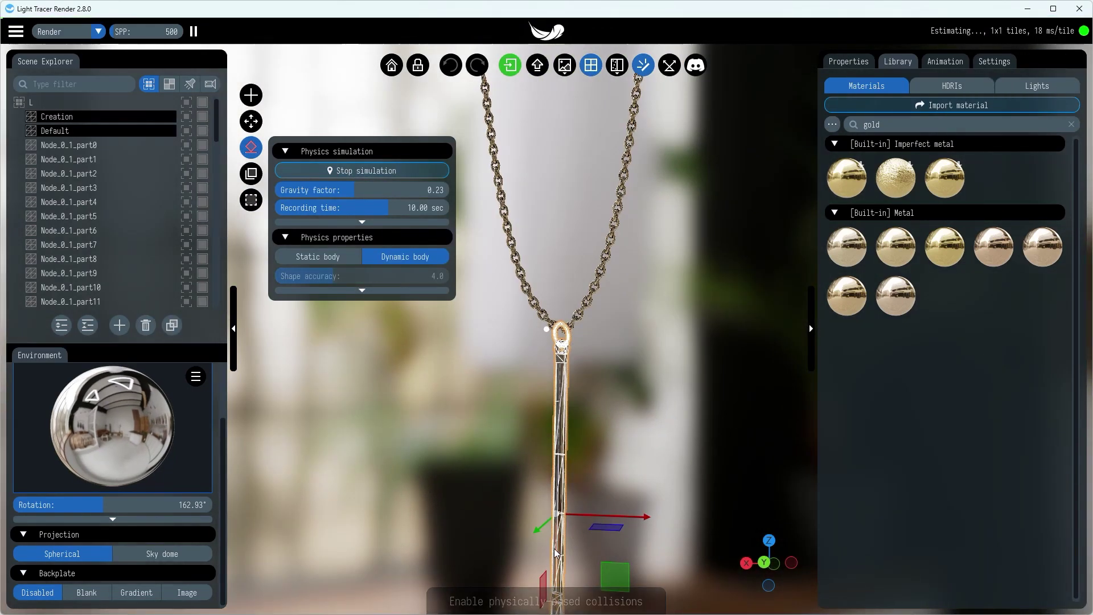
left_click(615, 454)
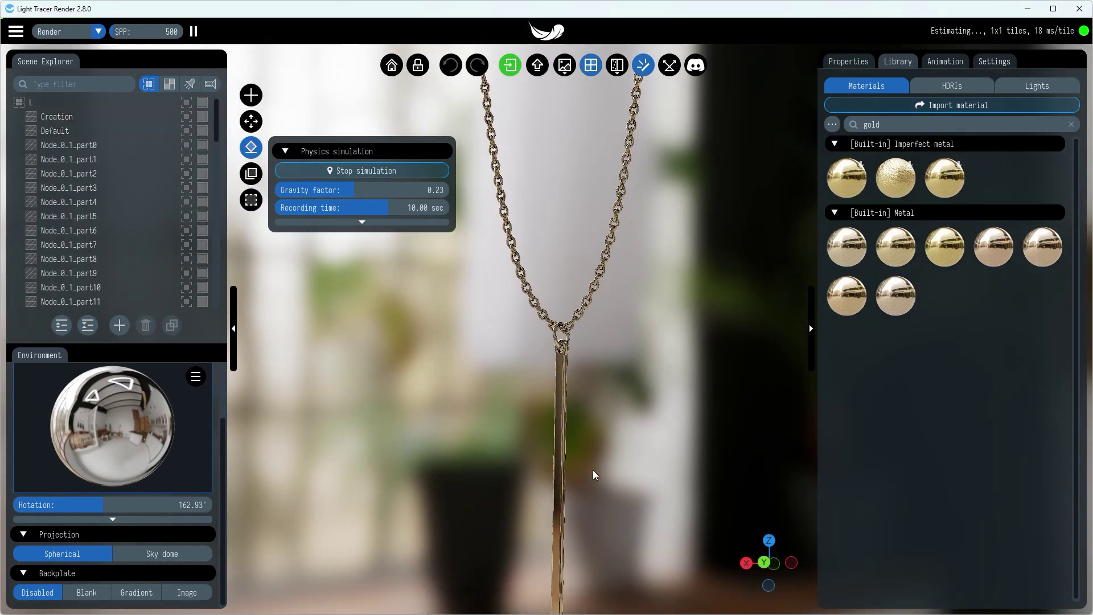
left_click(560, 499)
left_click_drag(561, 504, 598, 440)
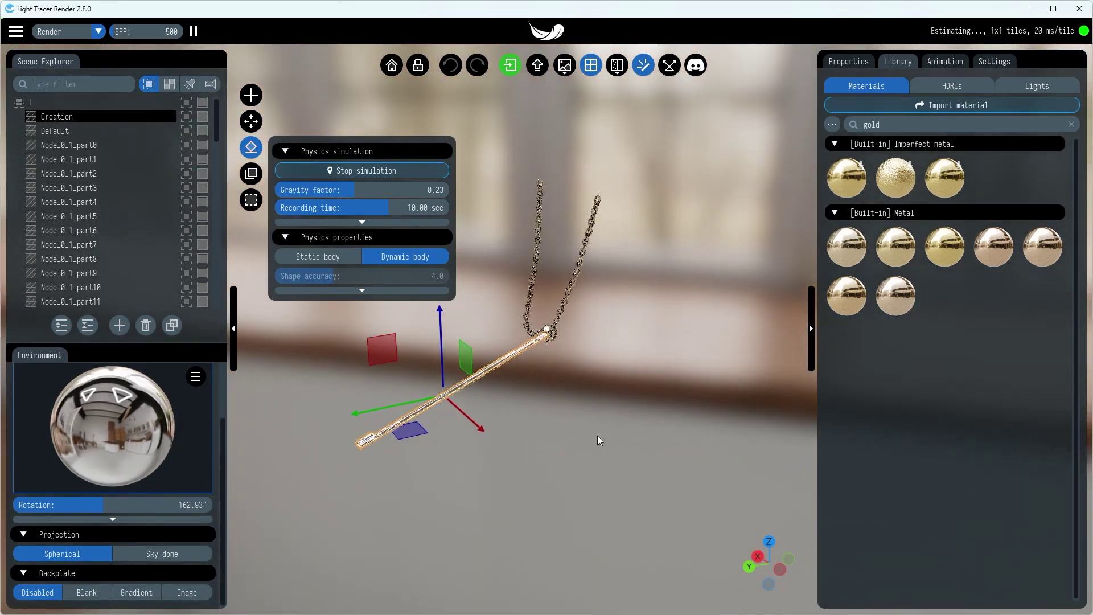
Stop the simulation, set gravity factor 0.76 and record a 20-second physics simulation
left_click(318, 170)
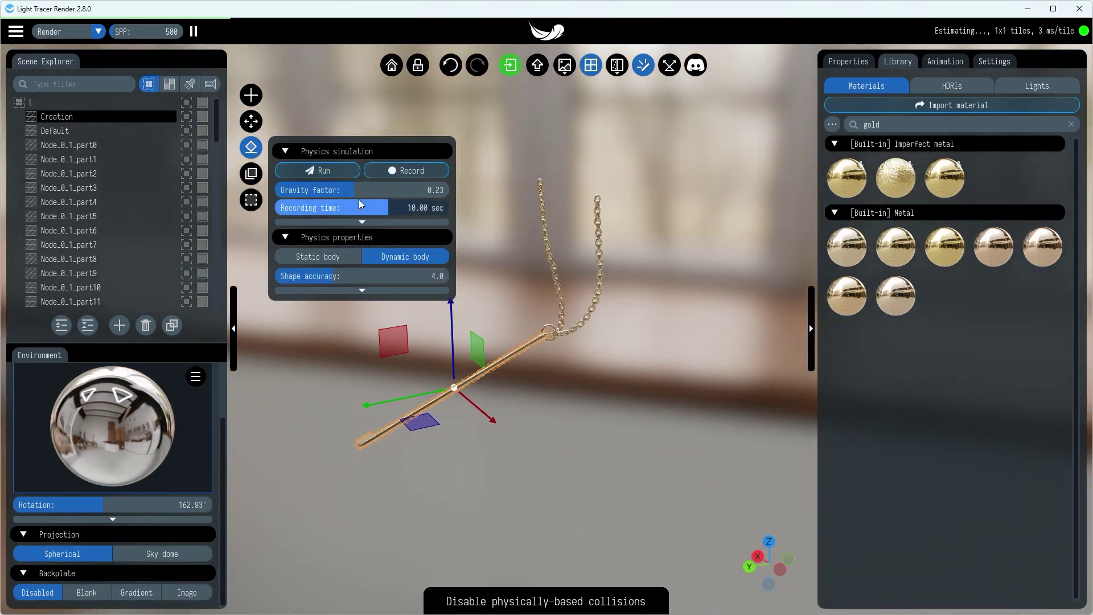
scroll(591, 313, "up", 3)
left_click_drag(342, 190, 384, 192)
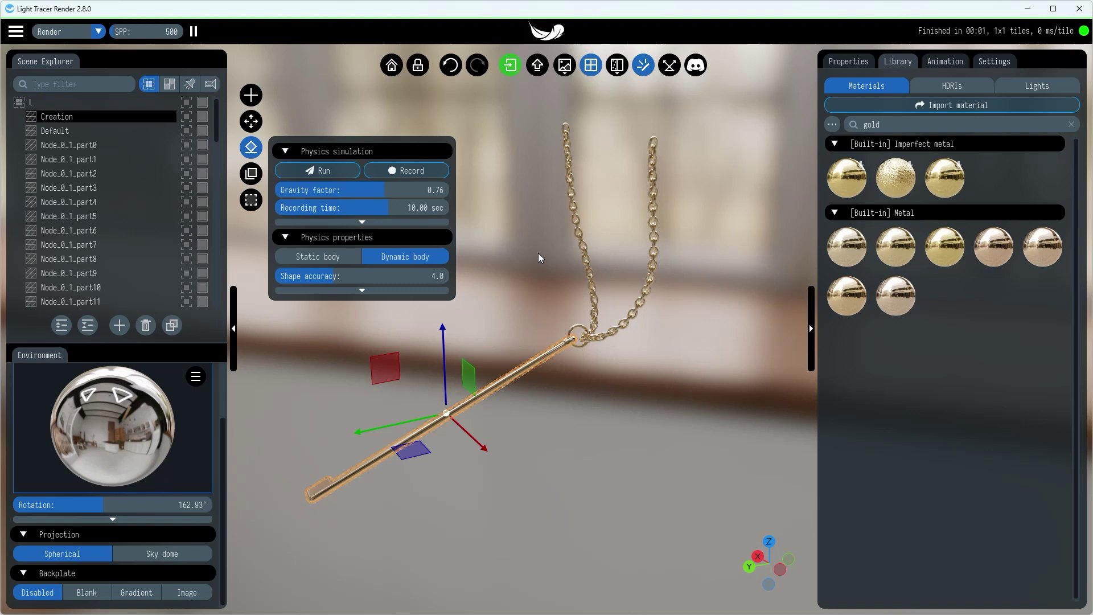
double_click(412, 209)
type("20")
left_click(467, 154)
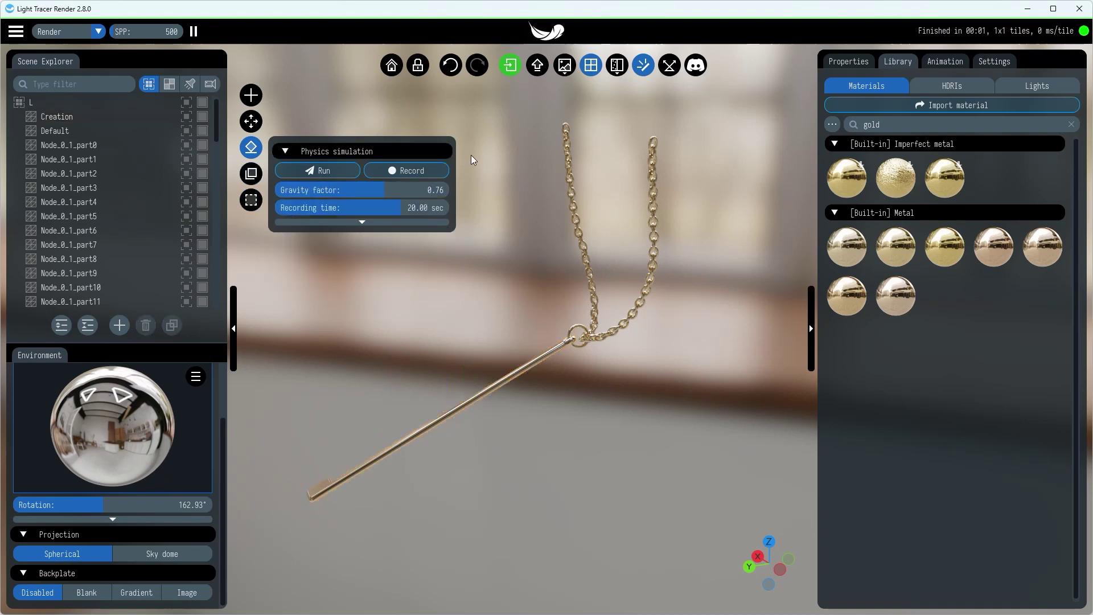
left_click(427, 172)
left_click(413, 240)
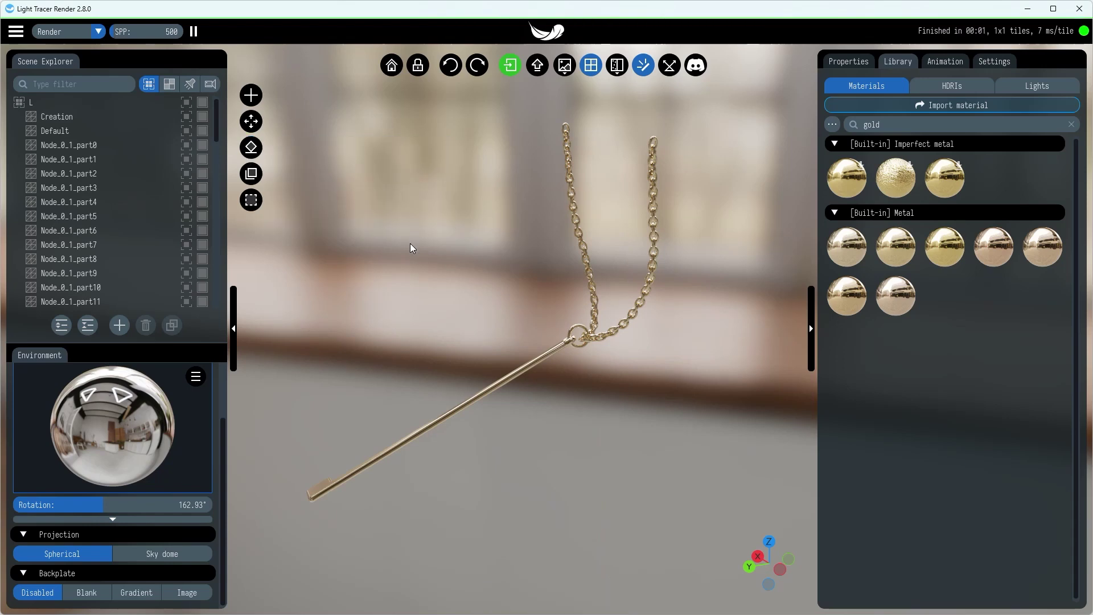
Set a gradient backplate and add a square glossy shadow-catcher floor under the necklace
left_click(139, 596)
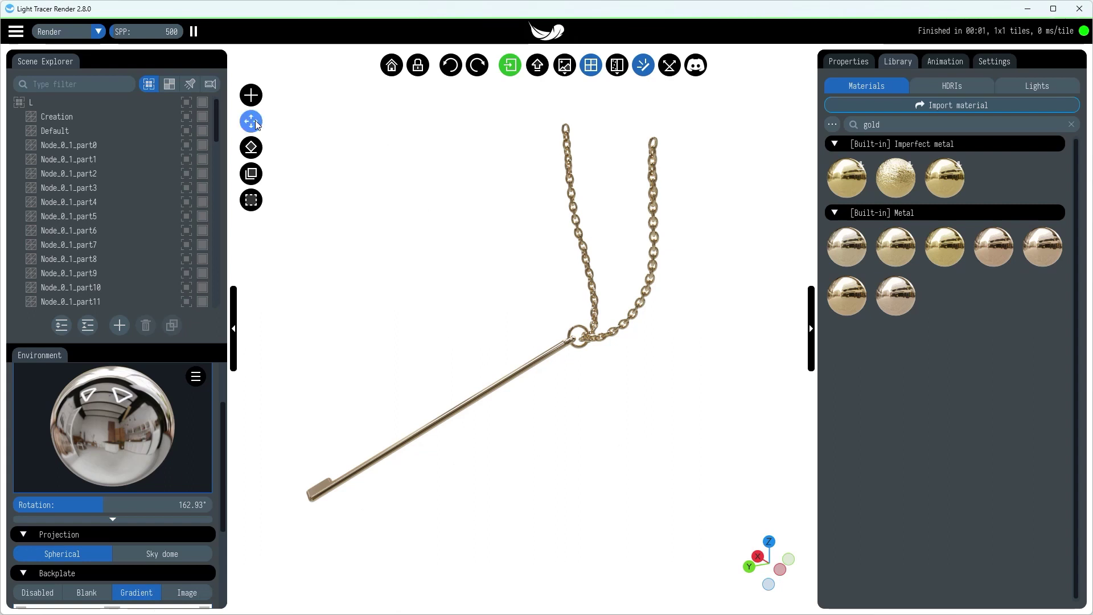
mouse_move(252, 95)
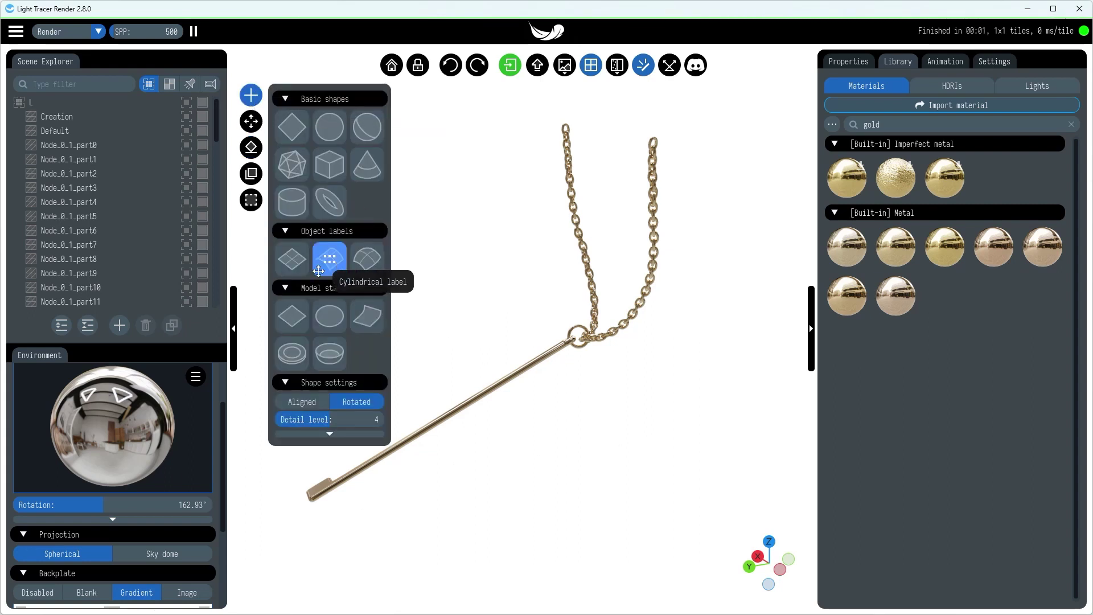
left_click(293, 316)
left_click(542, 456)
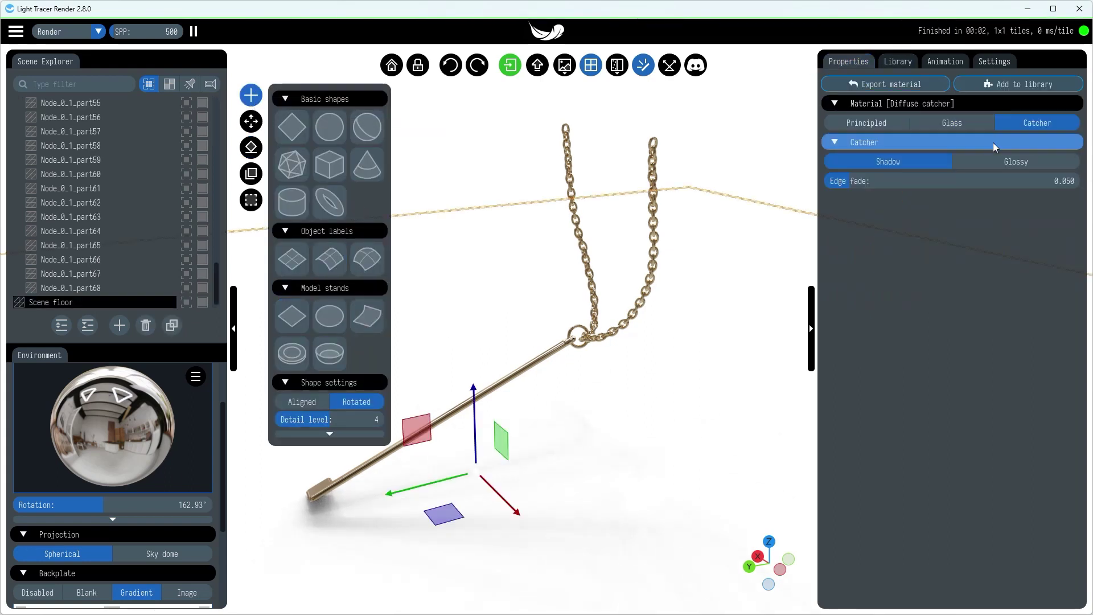
left_click(1016, 161)
scroll(584, 361, "down", 3)
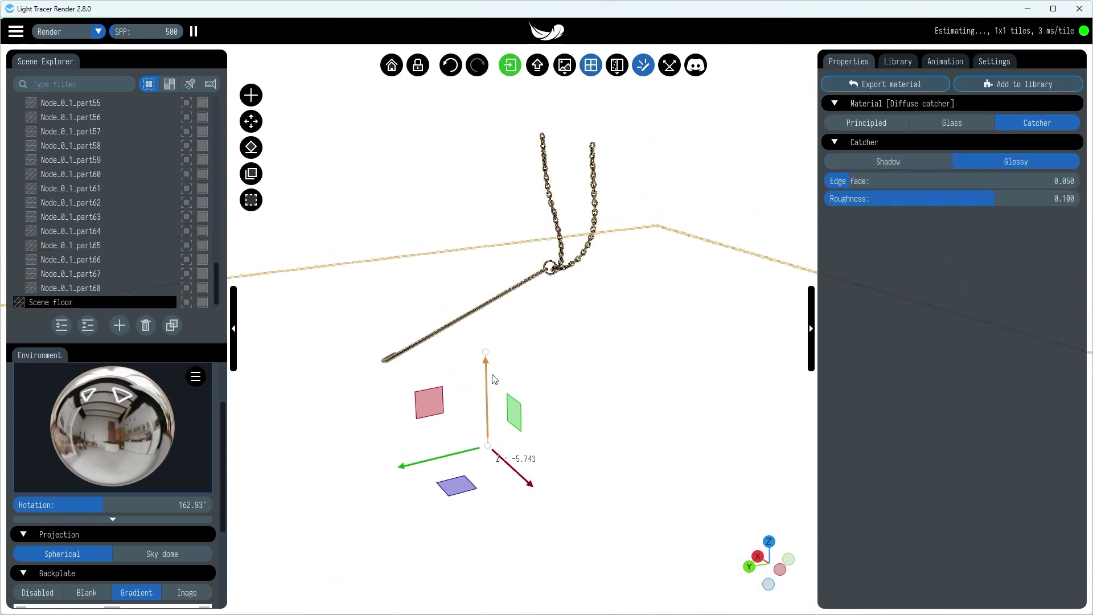
Select the necklace group L and add its physics track to the animation timeline
left_click(942, 63)
left_click(555, 273)
left_click(1073, 385)
Scrub the recorded physics animation to about 1.8 s and 8.9 s, then play it back
left_click_drag(838, 153, 848, 152)
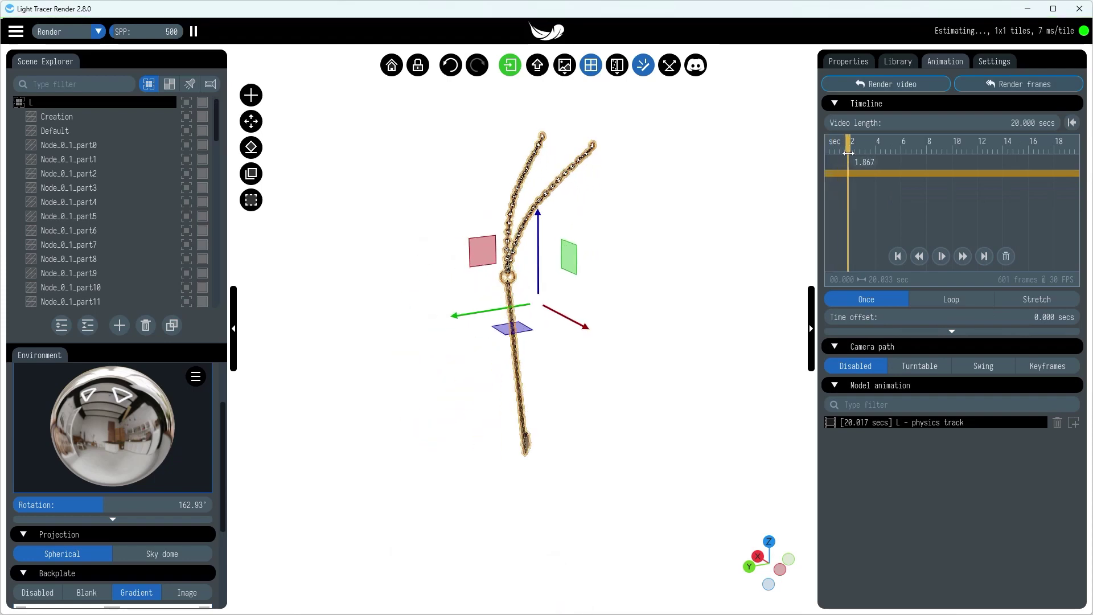
left_click(513, 266)
left_click(666, 203)
mouse_move(847, 149)
left_mouse_down()
mouse_move(1062, 150)
mouse_move(830, 143)
left_mouse_up()
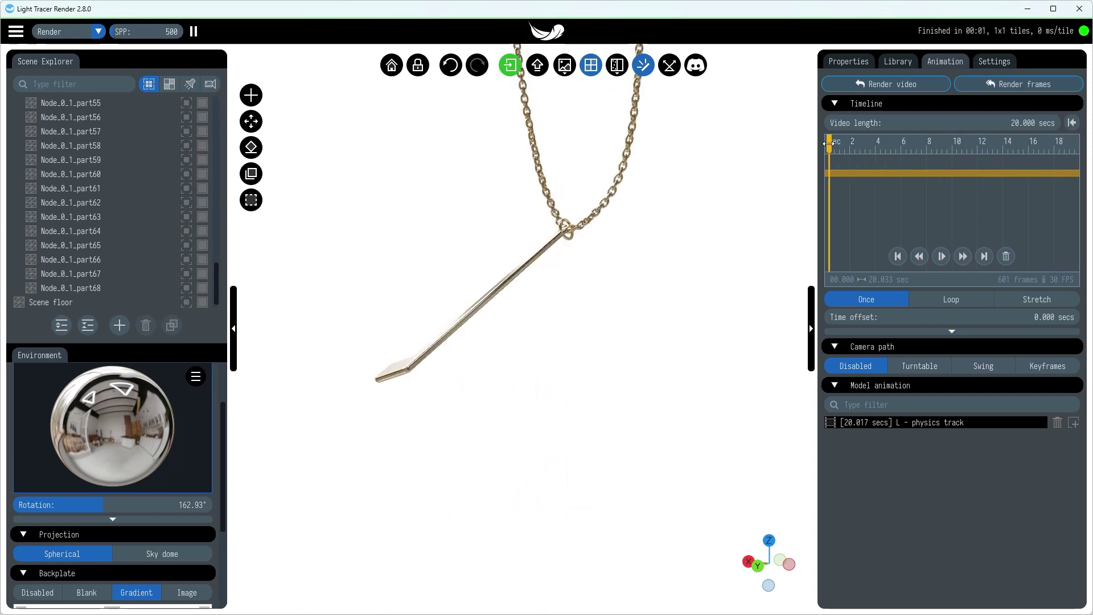
left_click(943, 256)
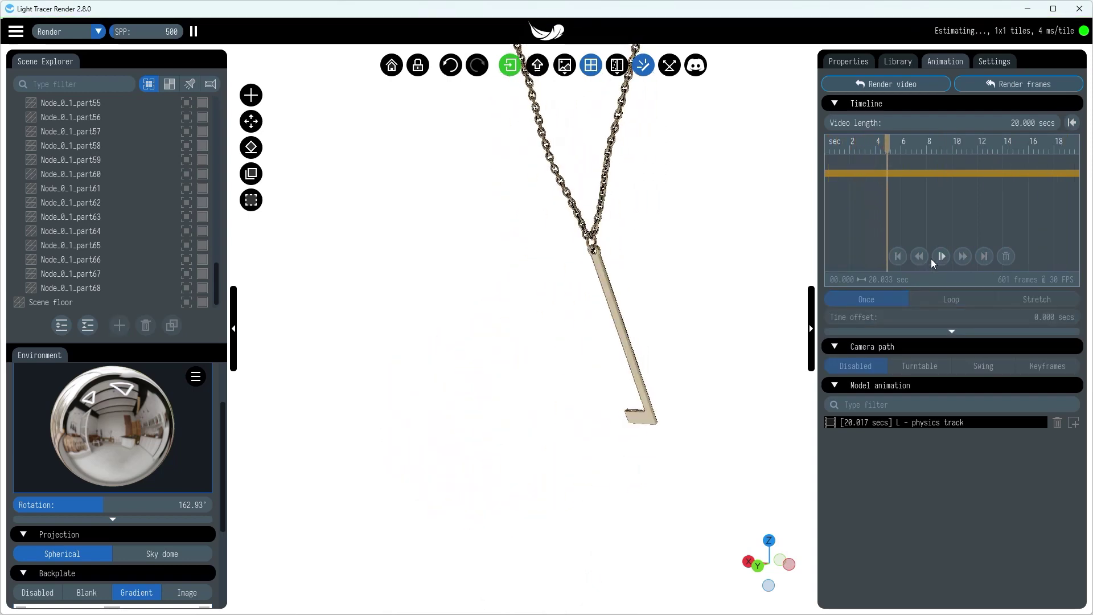